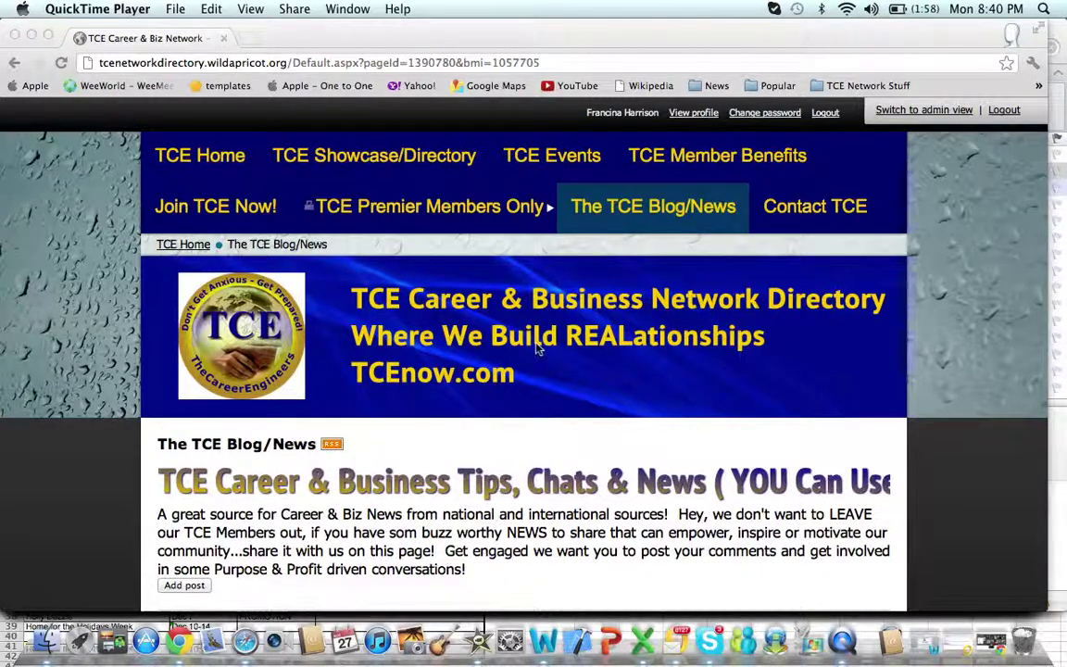
# Browse the existing TCE Blog/News posts and bring the browser window to the front
pyautogui.scroll(-3, 535, 348)
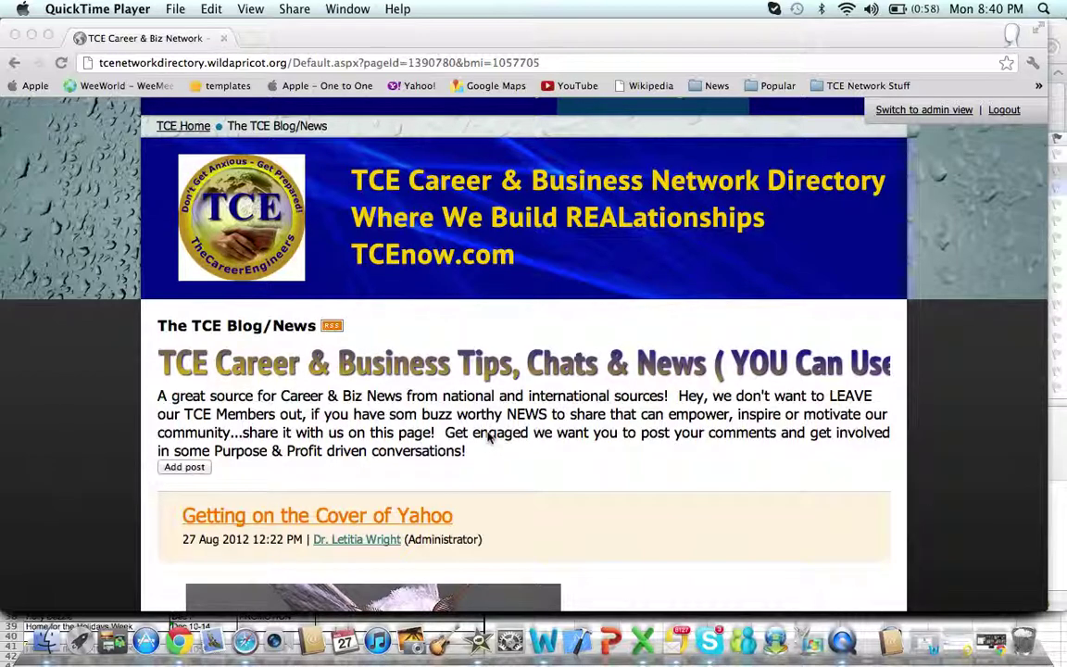
pyautogui.scroll(-2, 488, 435)
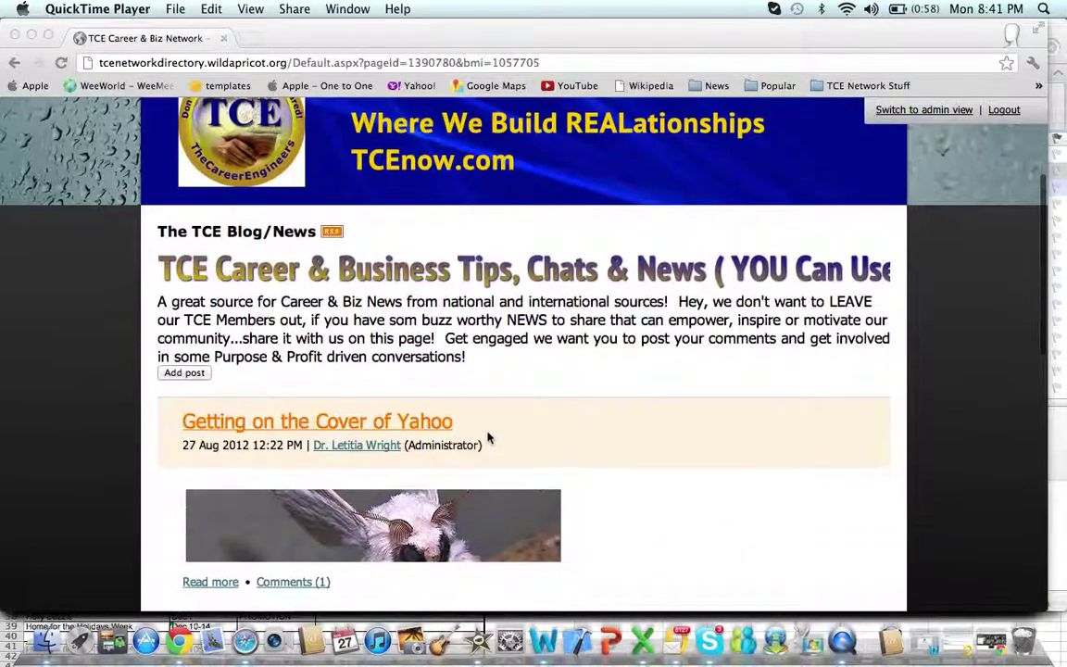
pyautogui.scroll(4, 412, 339)
pyautogui.scroll(1, 412, 340)
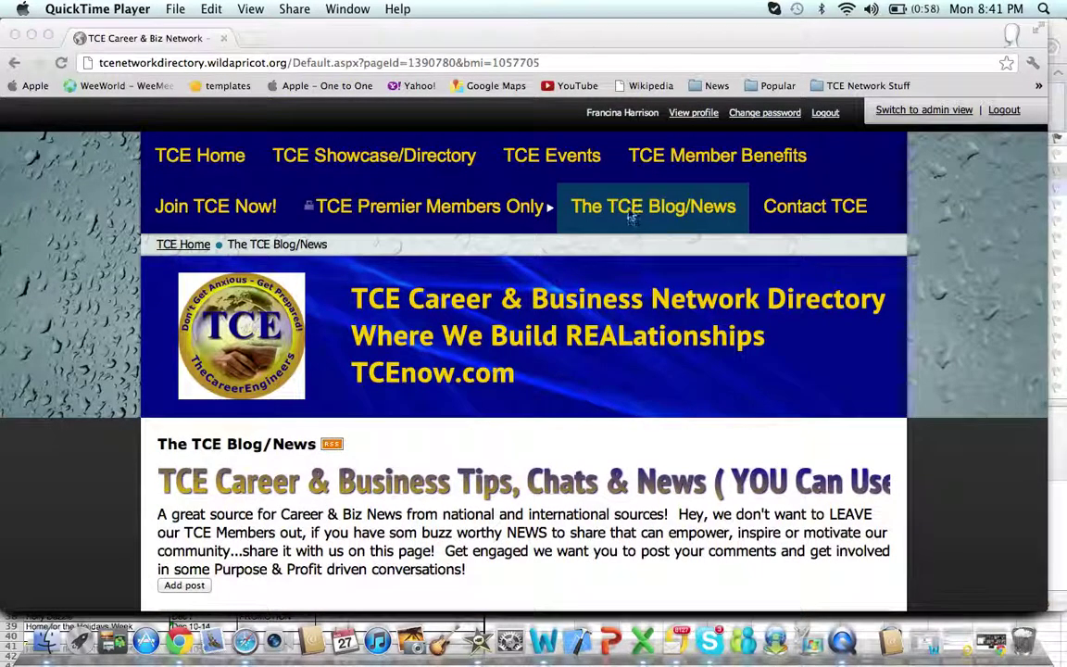
pyautogui.scroll(-5, 429, 411)
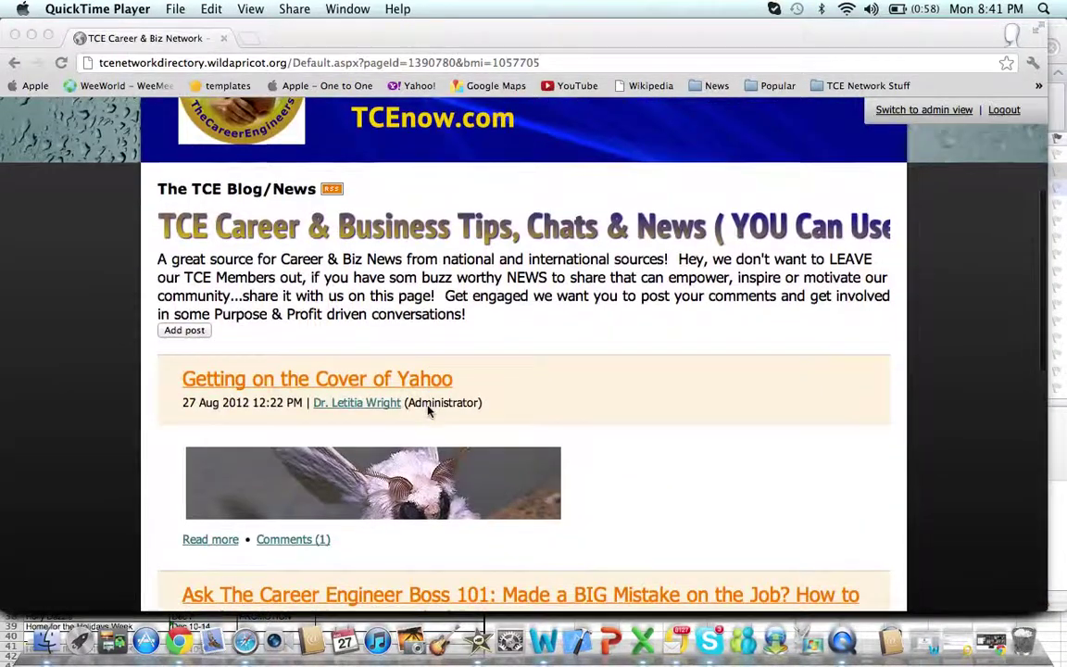
pyautogui.click(192, 333)
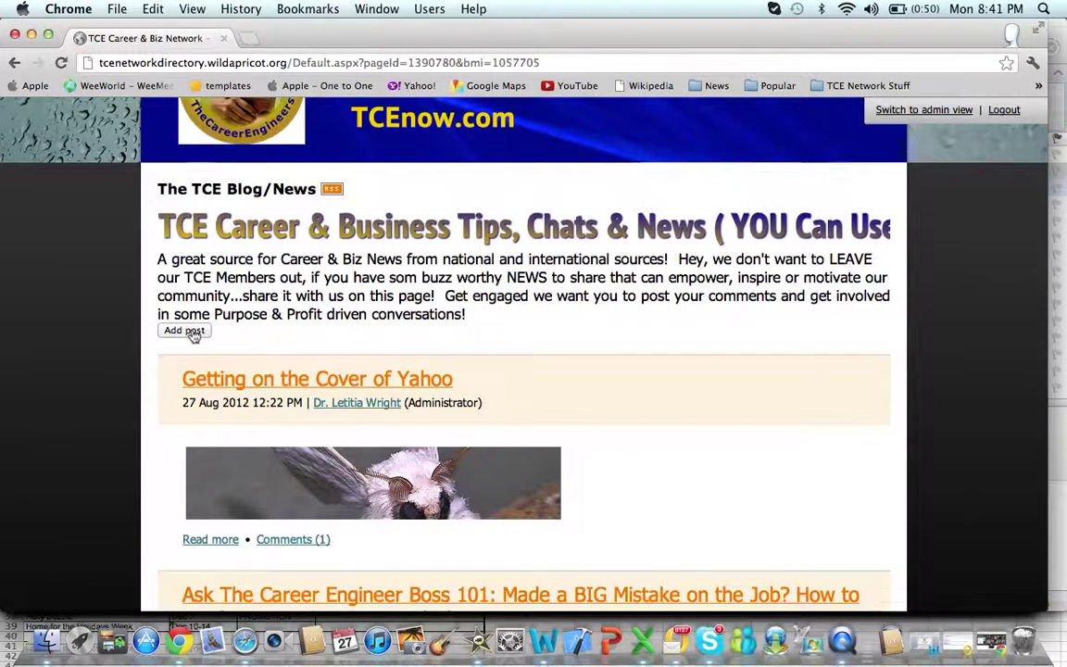
# Start a new post titled 'How to Blog' with body text 'First you have to start typing'
pyautogui.click(192, 333)
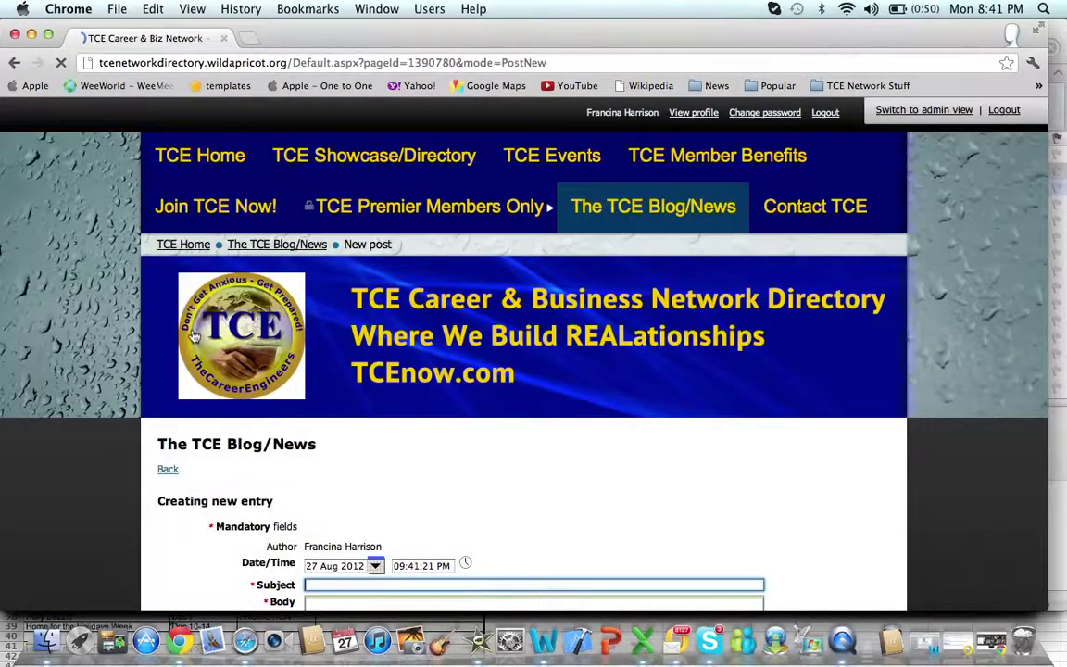
pyautogui.scroll(-5, 351, 416)
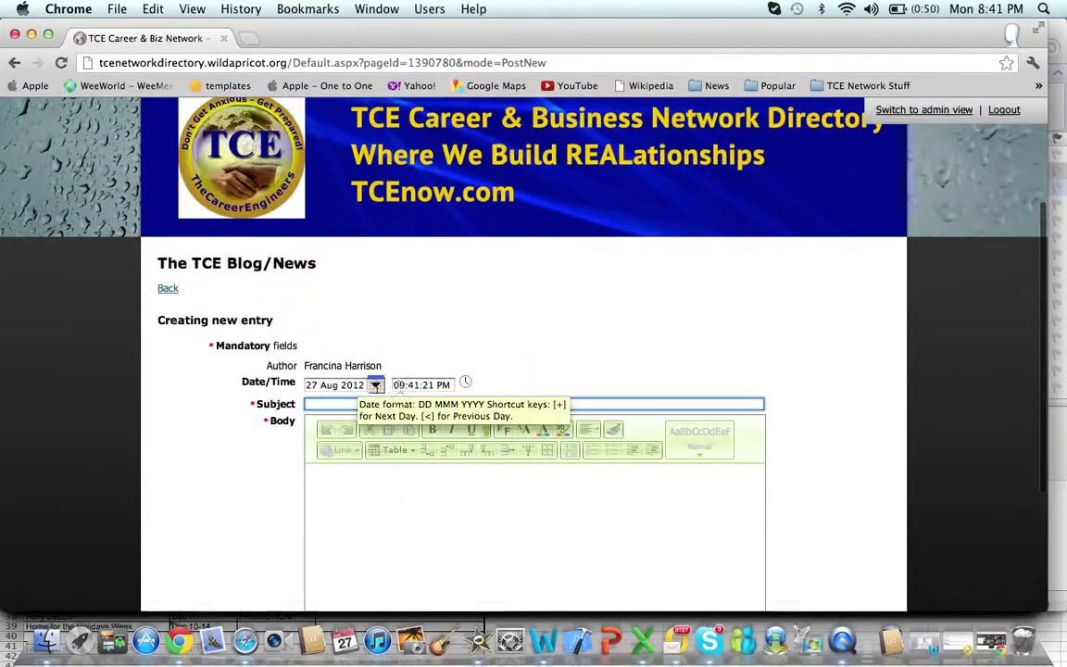
pyautogui.click(395, 404)
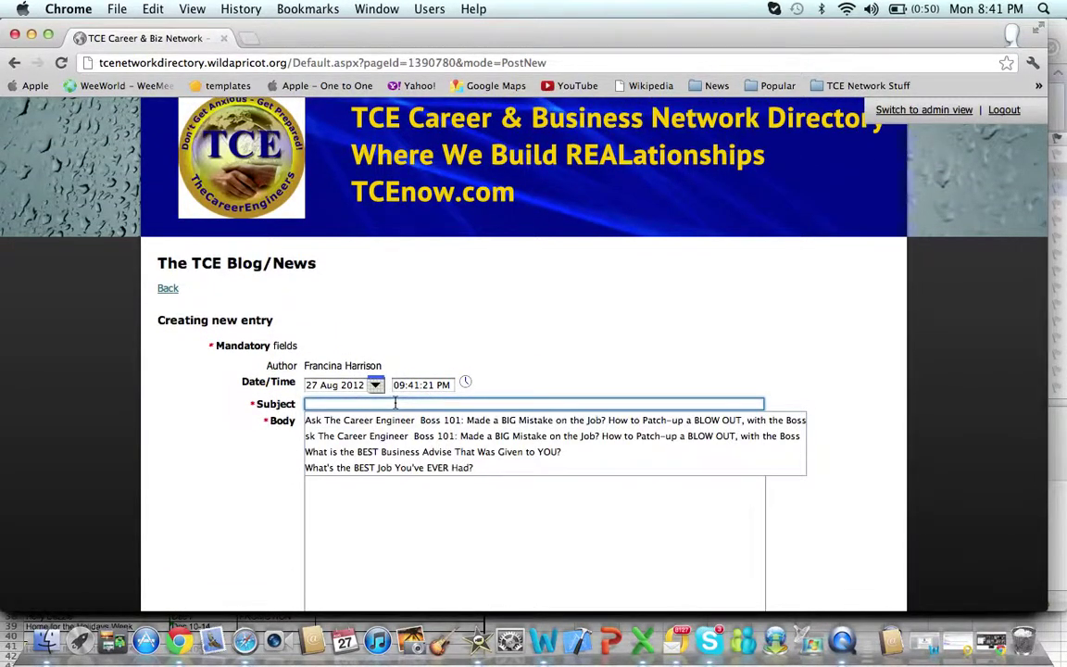
pyautogui.press('Escape')
pyautogui.write('How to ')
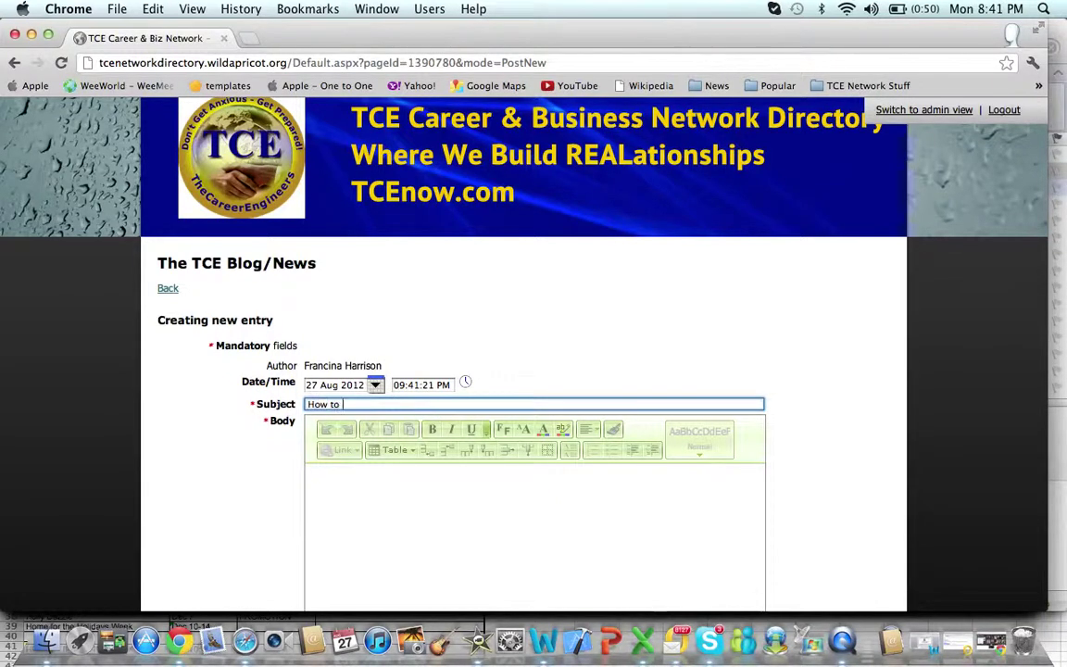
pyautogui.write('Blog')
pyautogui.click(415, 496)
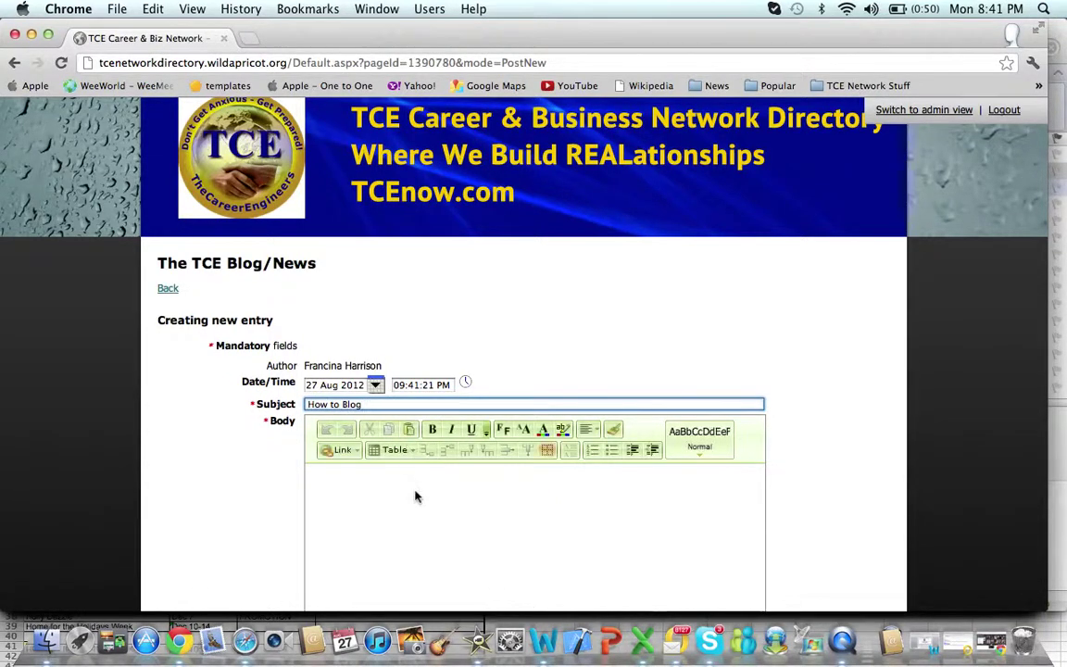
pyautogui.write('Fir')
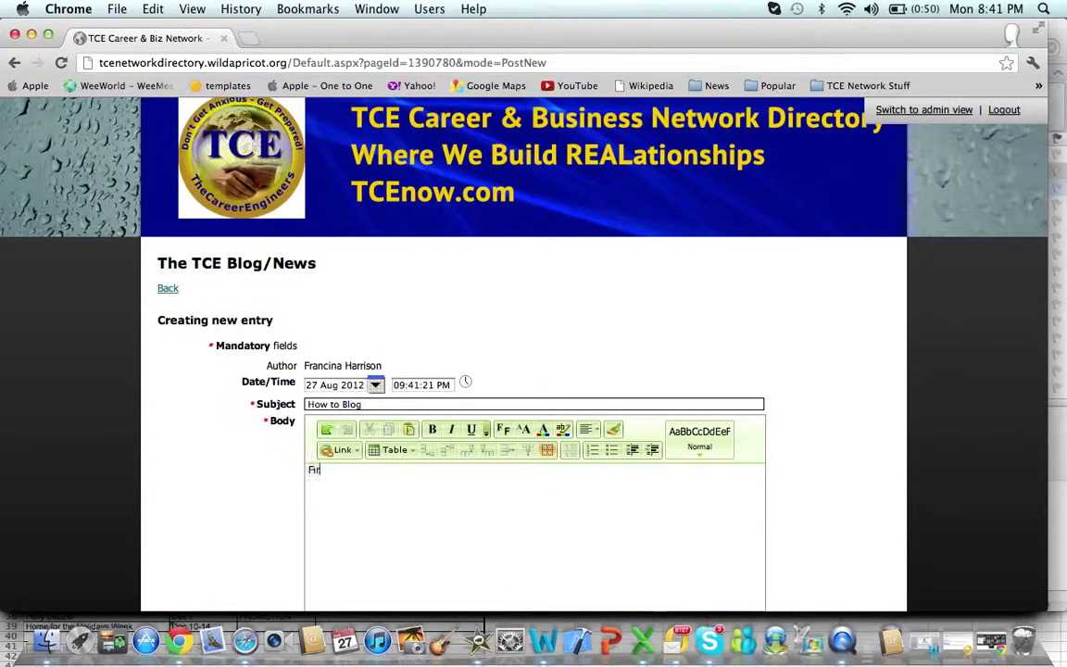
pyautogui.write('st you have to start typi')
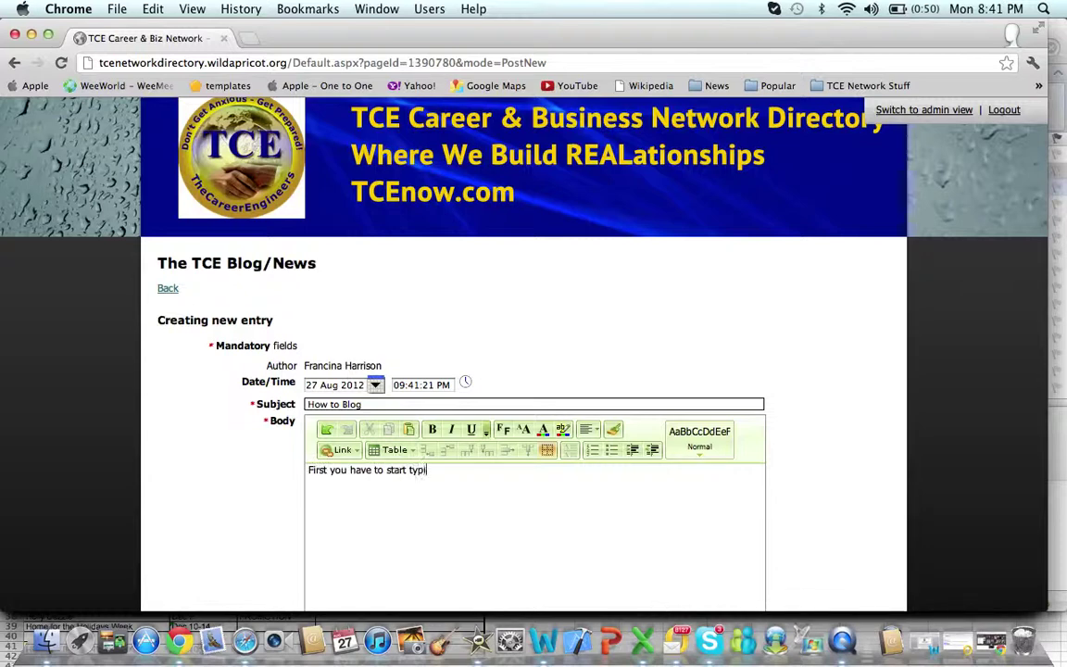
pyautogui.write('ng')
pyautogui.moveTo(308, 472); pyautogui.dragTo(352, 471)
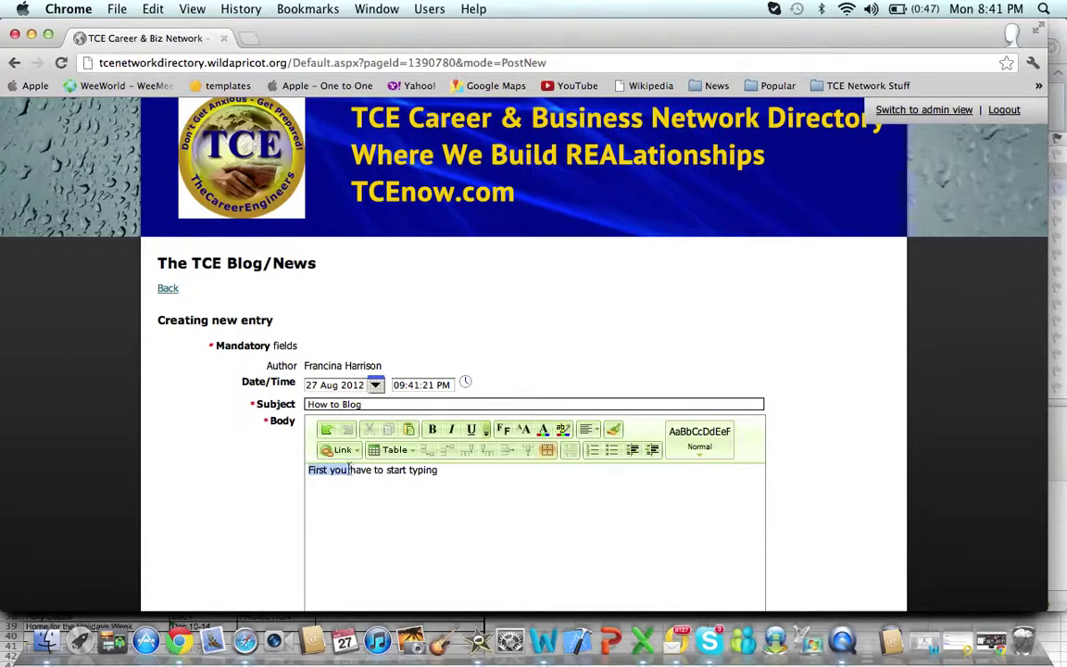
pyautogui.click(341, 450)
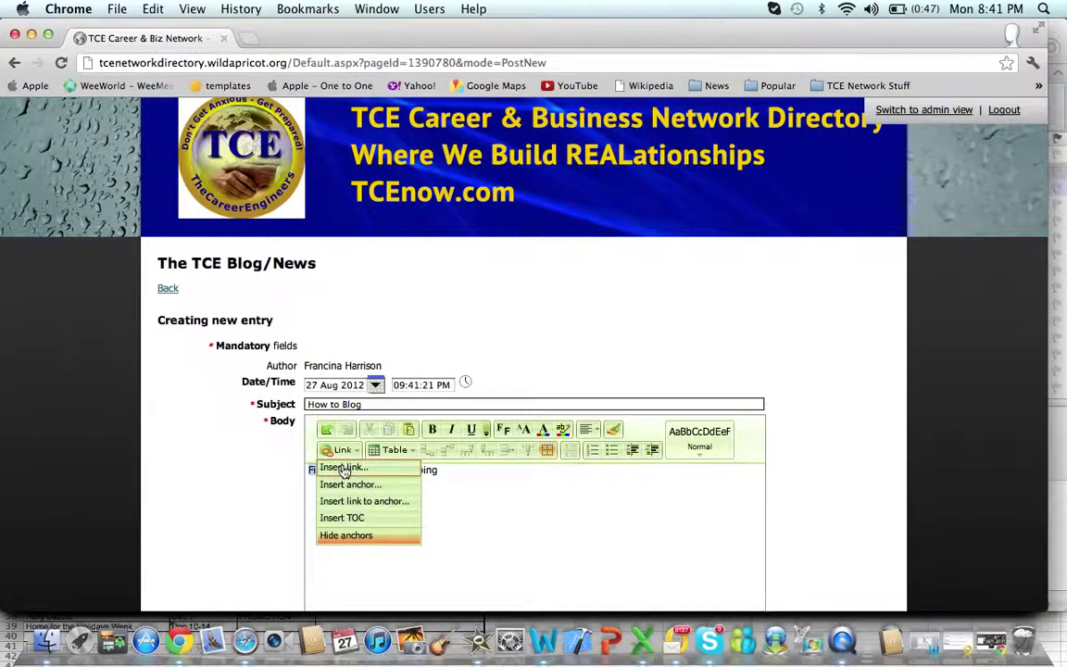
pyautogui.click(343, 468)
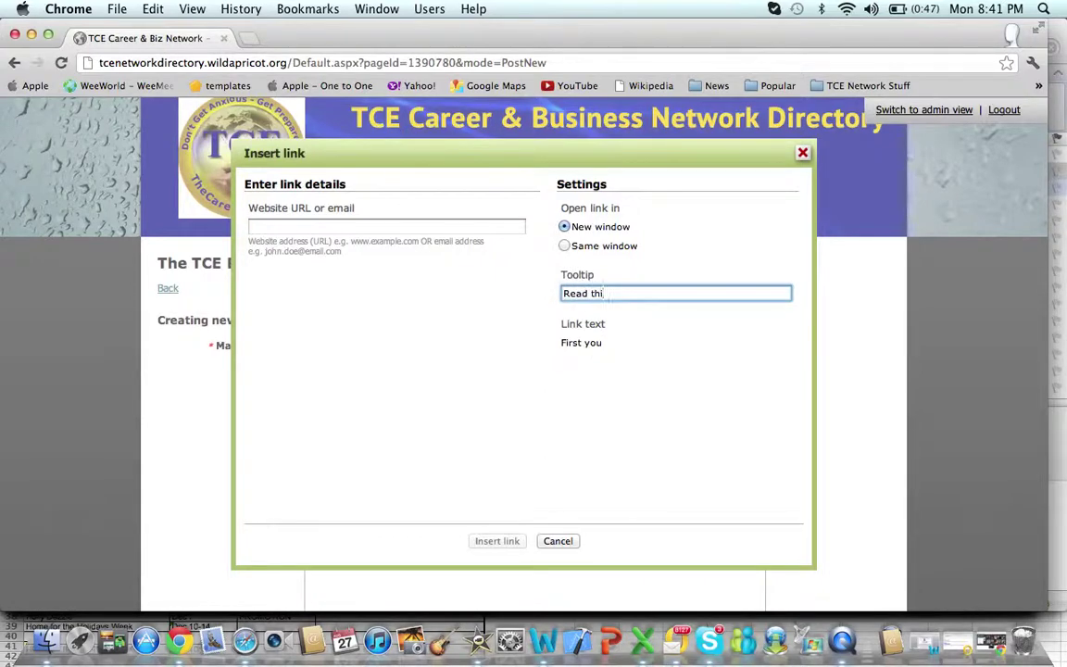
pyautogui.write('is great')
pyautogui.click(445, 222)
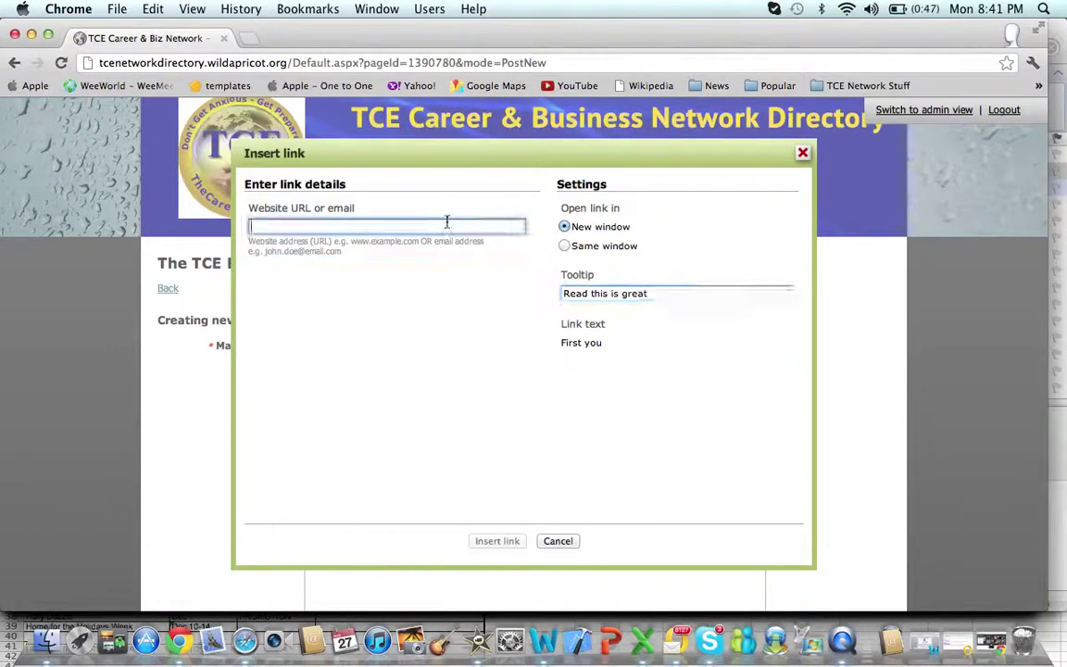
pyautogui.write('http')
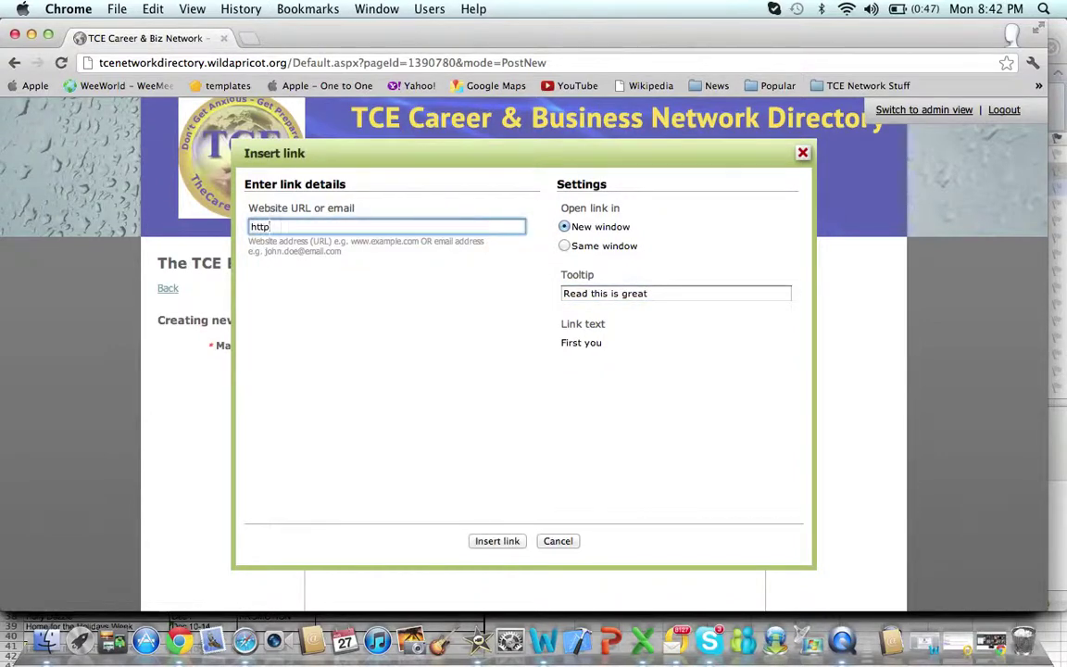
pyautogui.write('://tcenow.com')
pyautogui.click(498, 542)
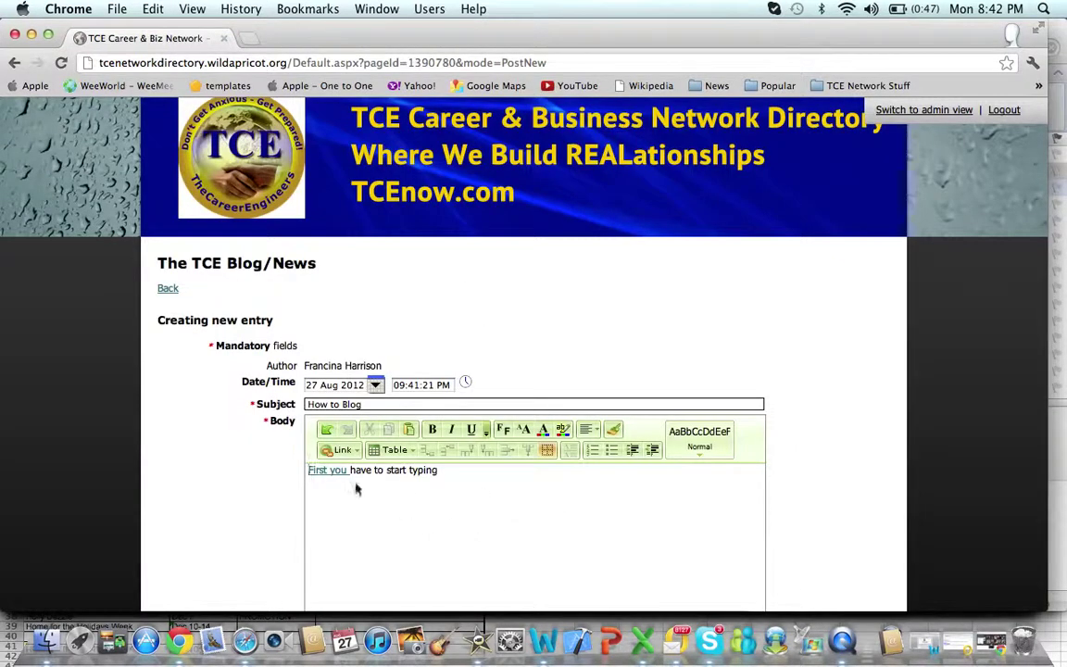
# Post the How to Blog entry and check it at the top of the blog list
pyautogui.moveTo(322, 470)
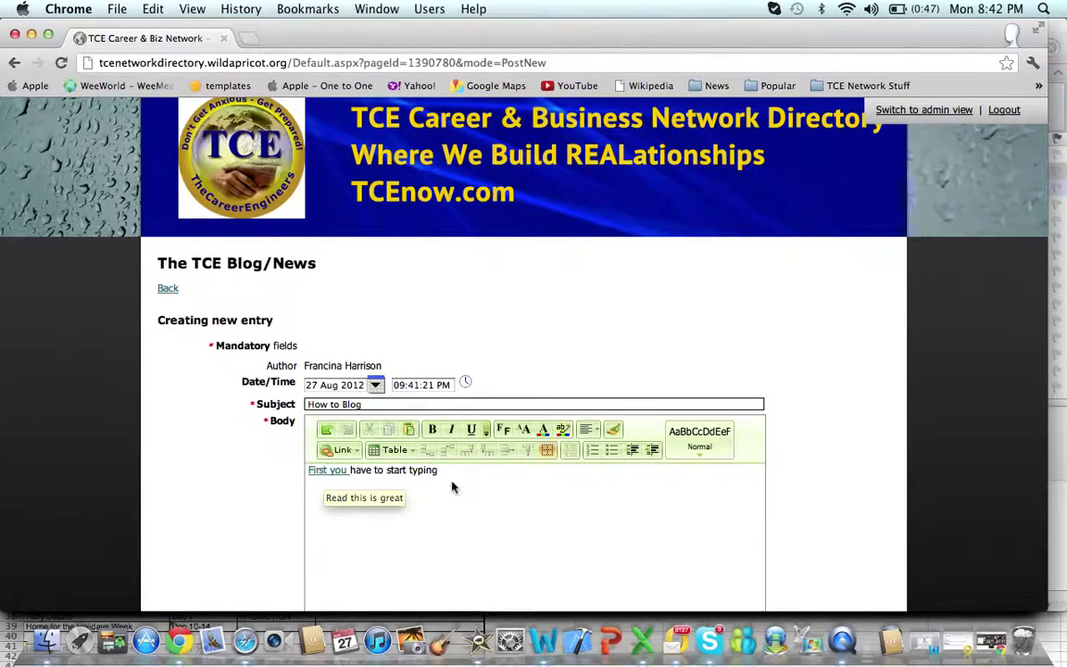
pyautogui.scroll(-5, 452, 485)
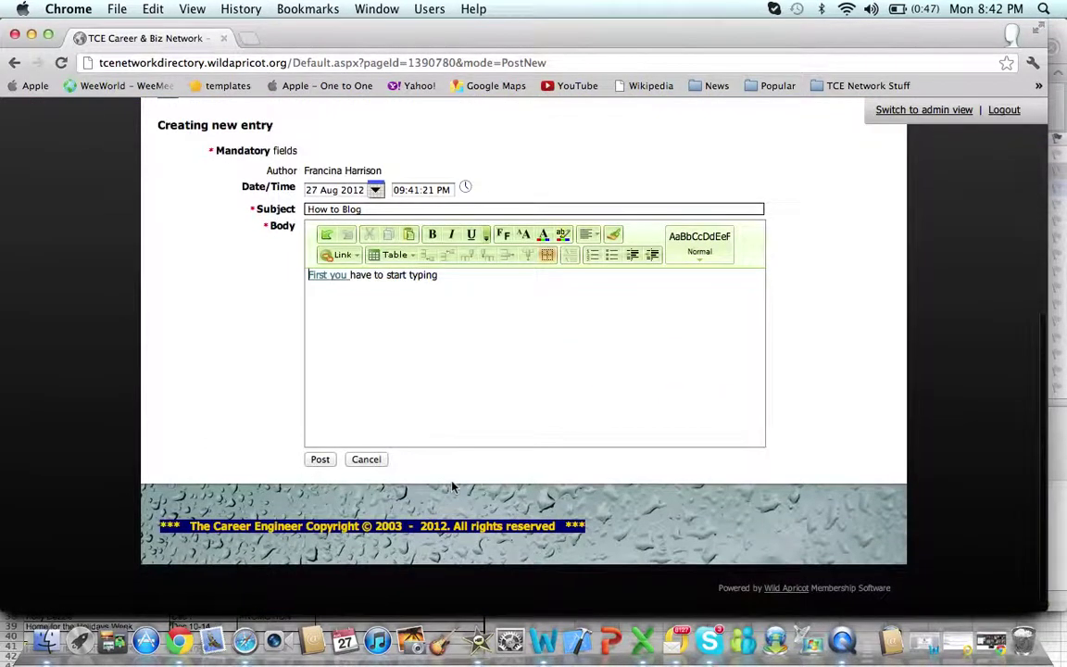
pyautogui.click(319, 461)
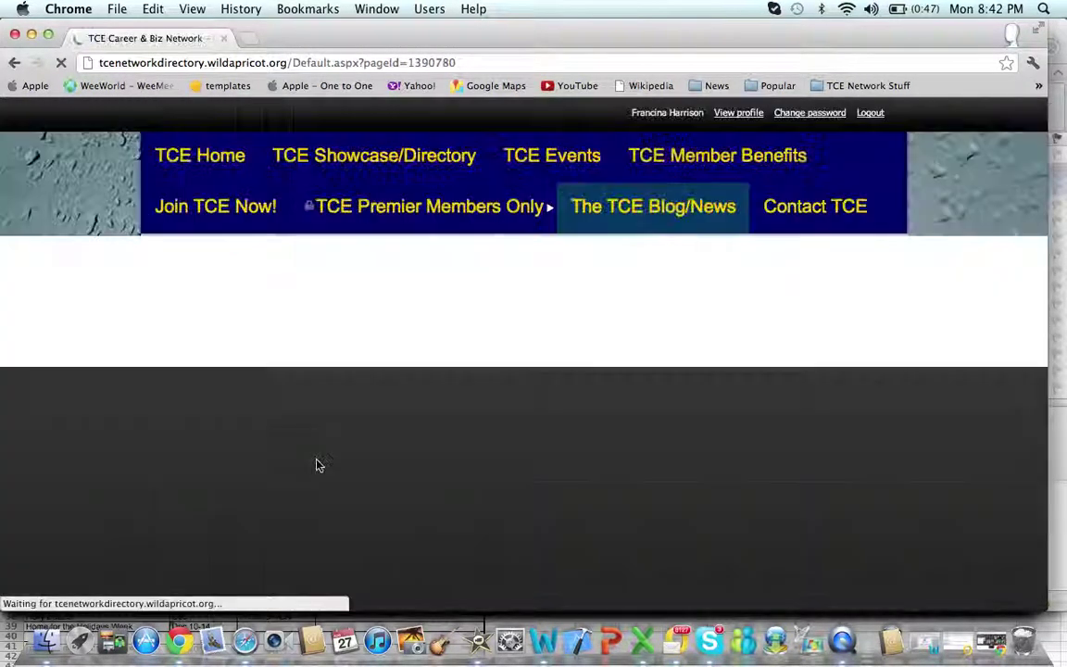
pyautogui.scroll(-5, 317, 466)
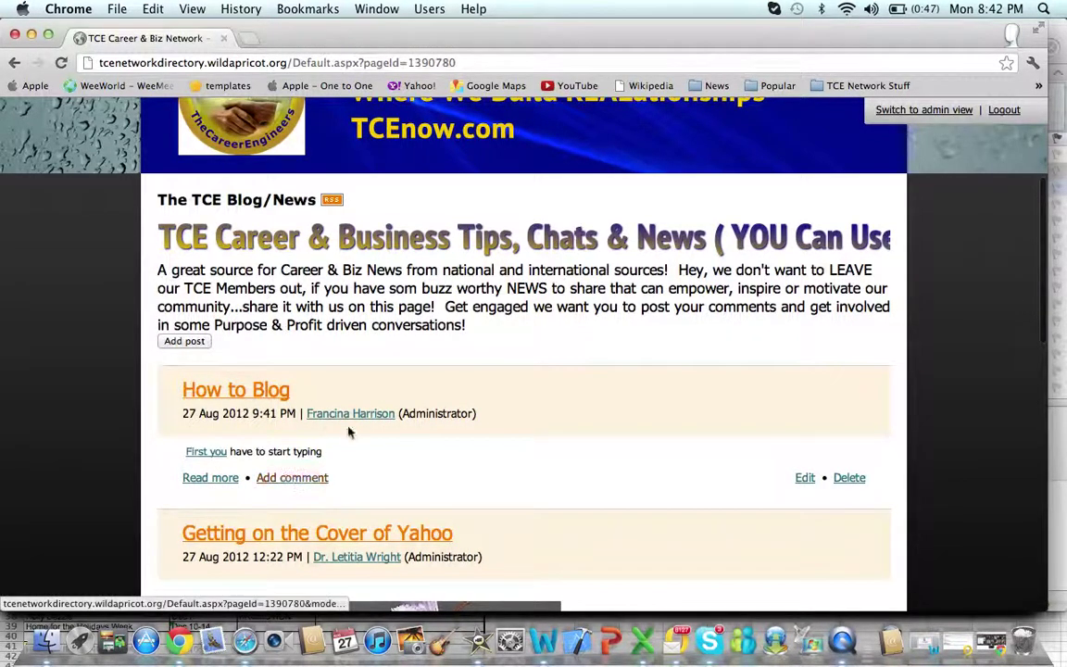
pyautogui.scroll(-5, 405, 410)
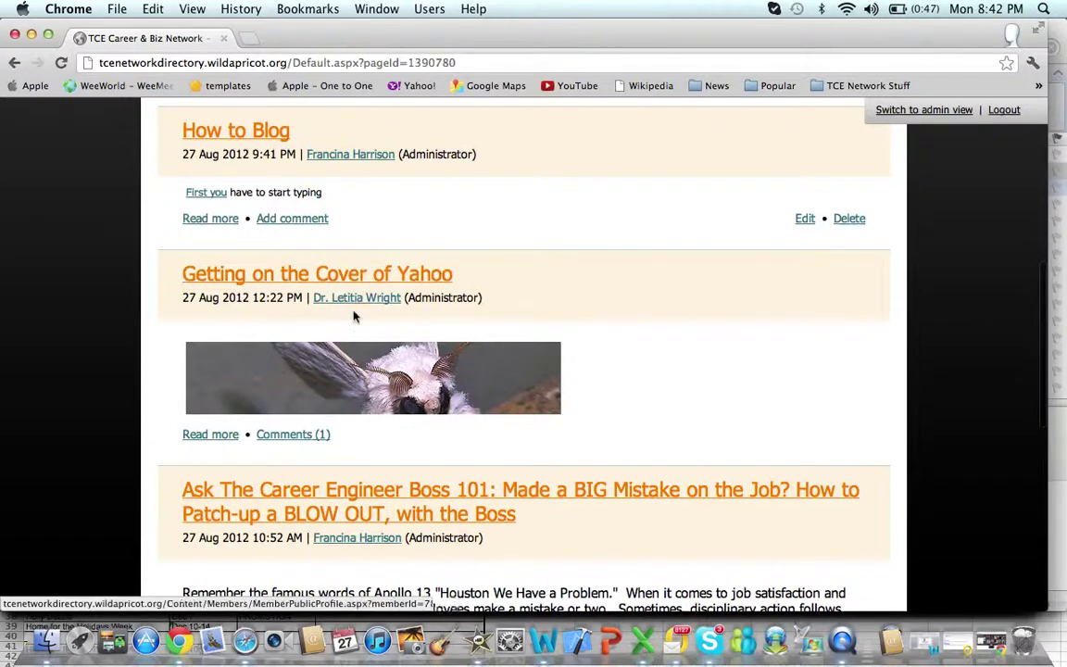
pyautogui.click(345, 277)
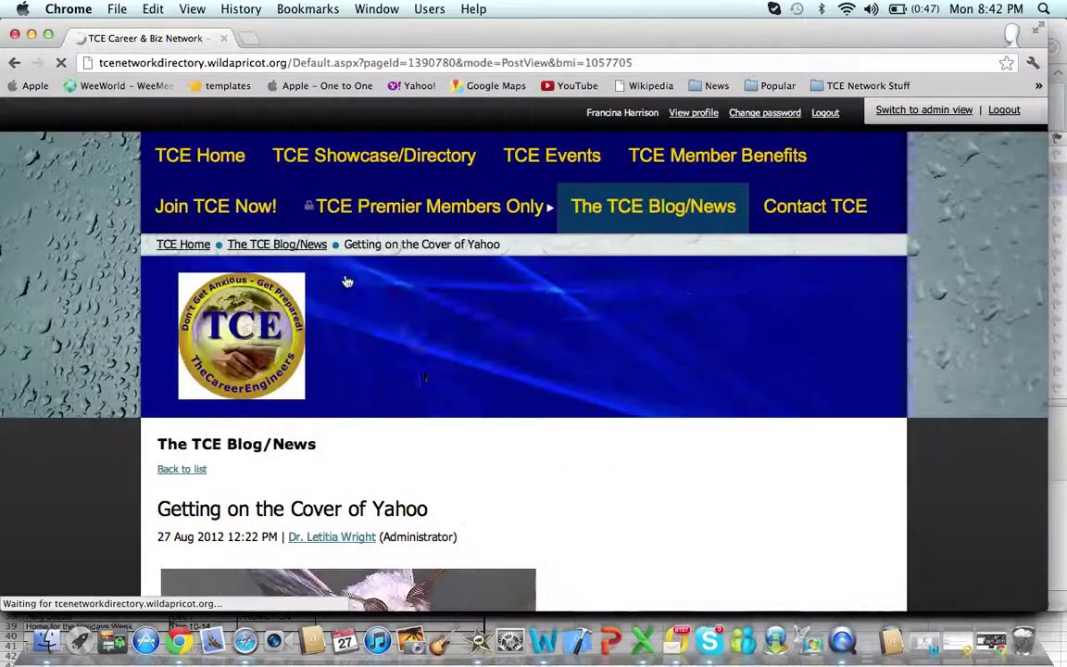
pyautogui.scroll(-5, 322, 408)
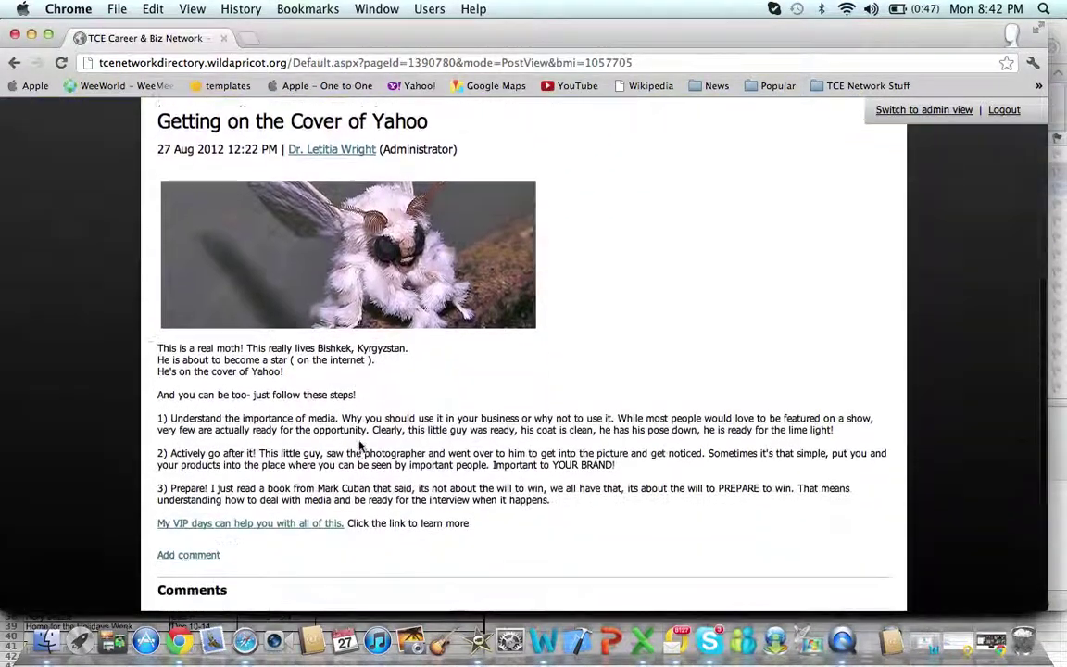
pyautogui.scroll(-3, 409, 436)
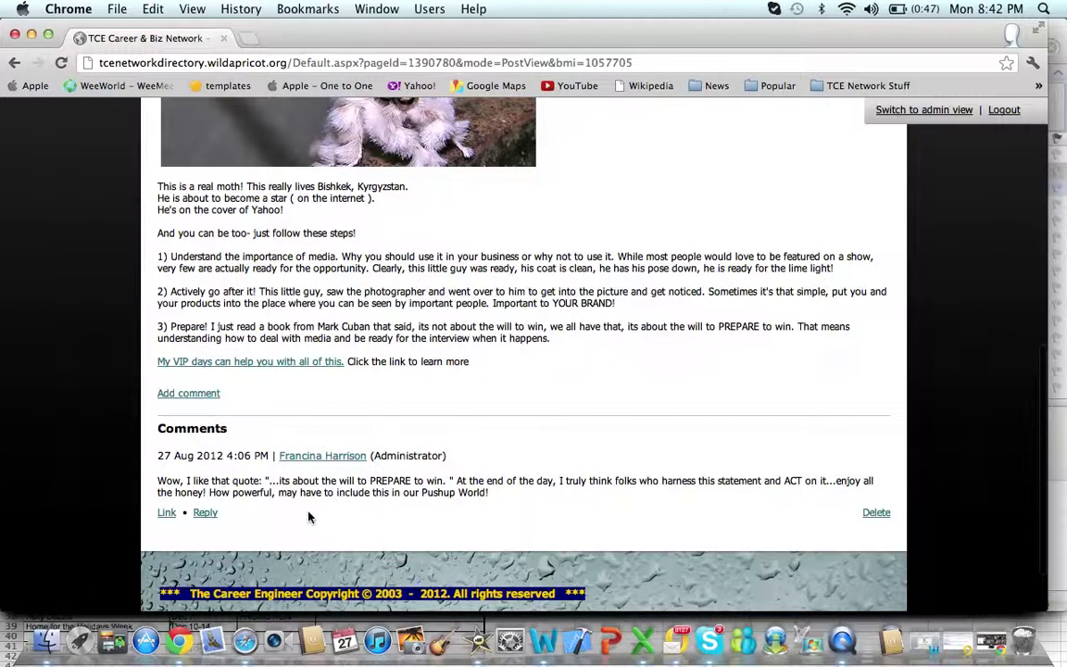
pyautogui.scroll(10, 309, 517)
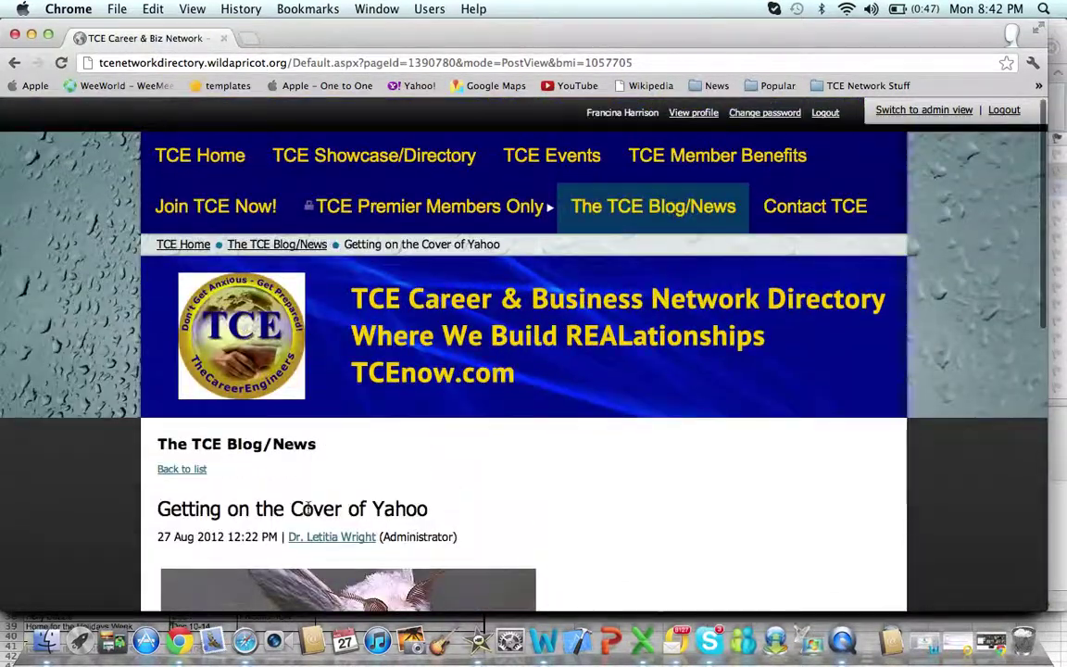
pyautogui.click(173, 470)
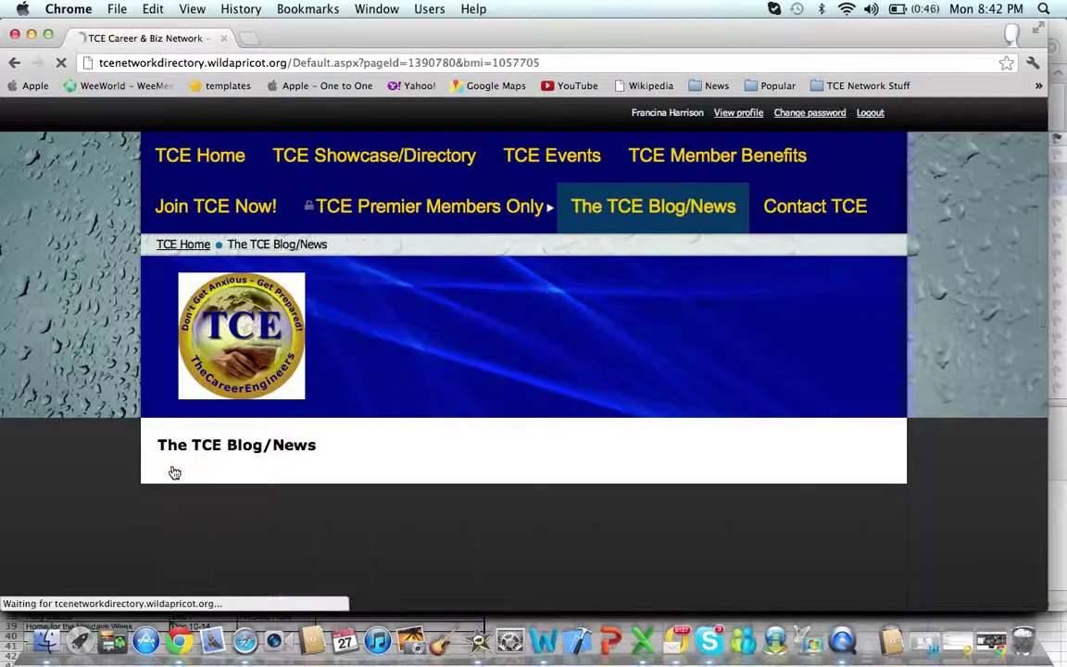
pyautogui.scroll(-3, 416, 374)
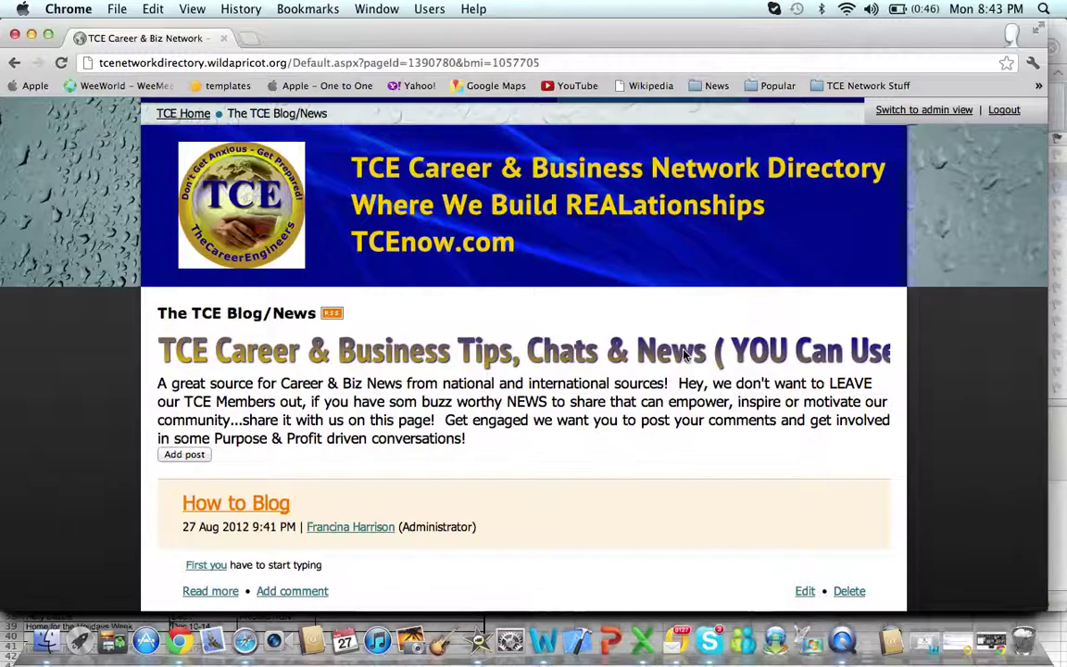
pyautogui.scroll(3, 683, 354)
pyautogui.scroll(-5, 629, 388)
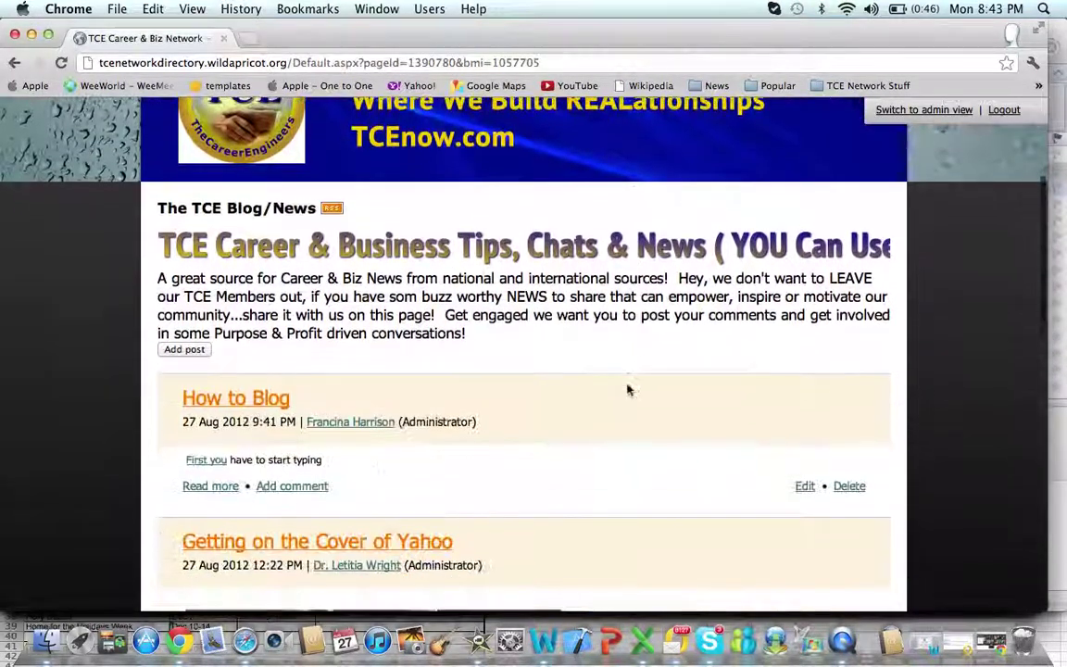
pyautogui.scroll(4, 627, 390)
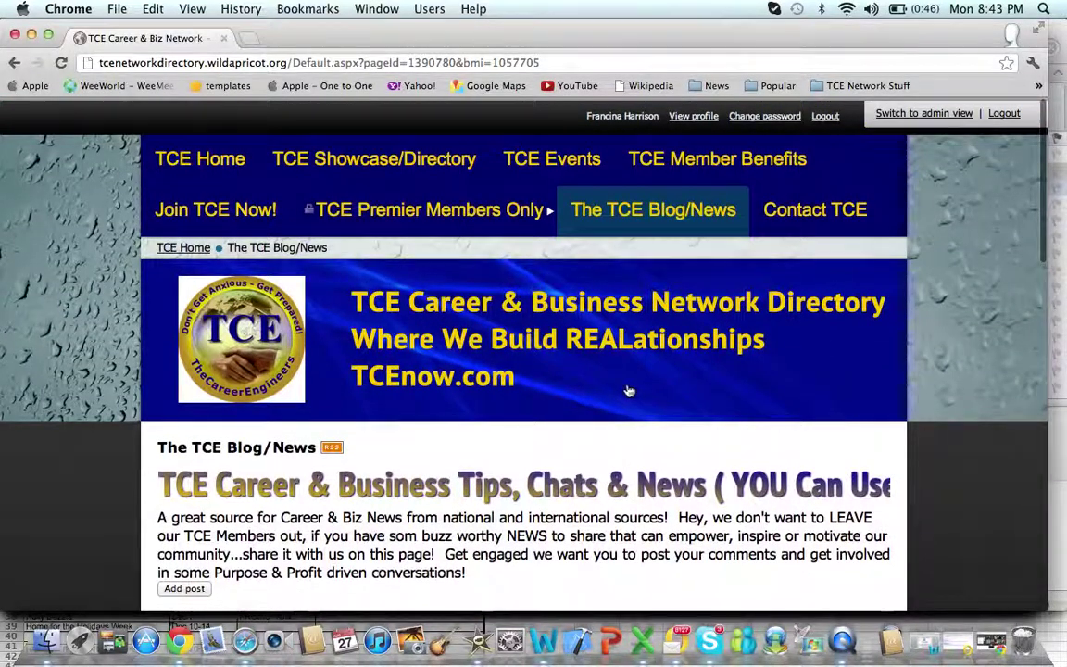
pyautogui.scroll(-2, 629, 388)
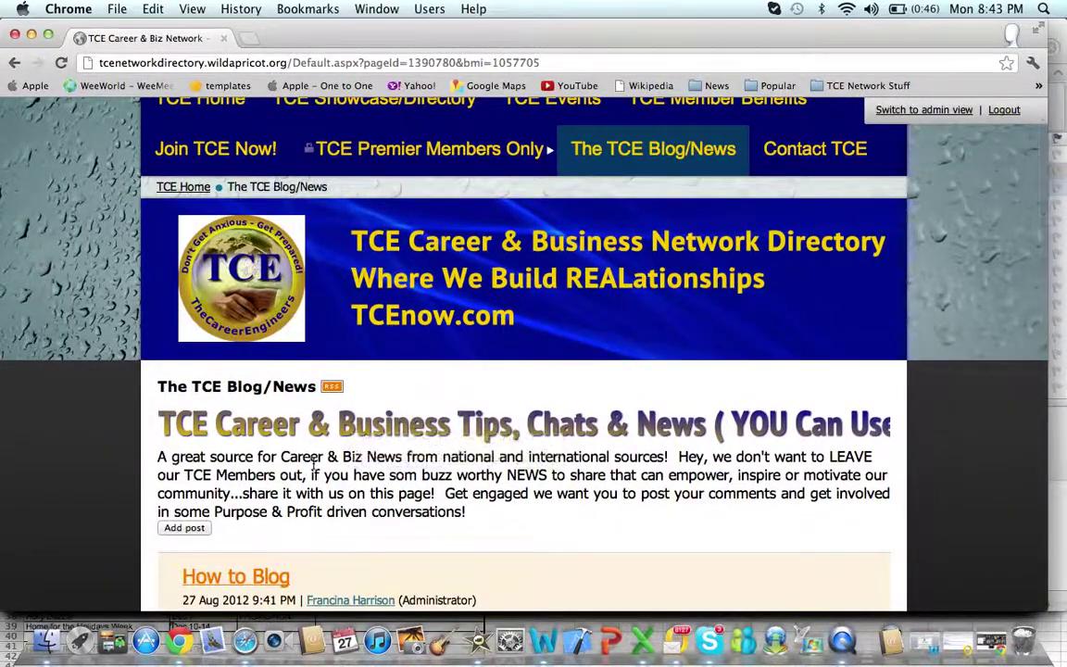
pyautogui.scroll(-1, 315, 417)
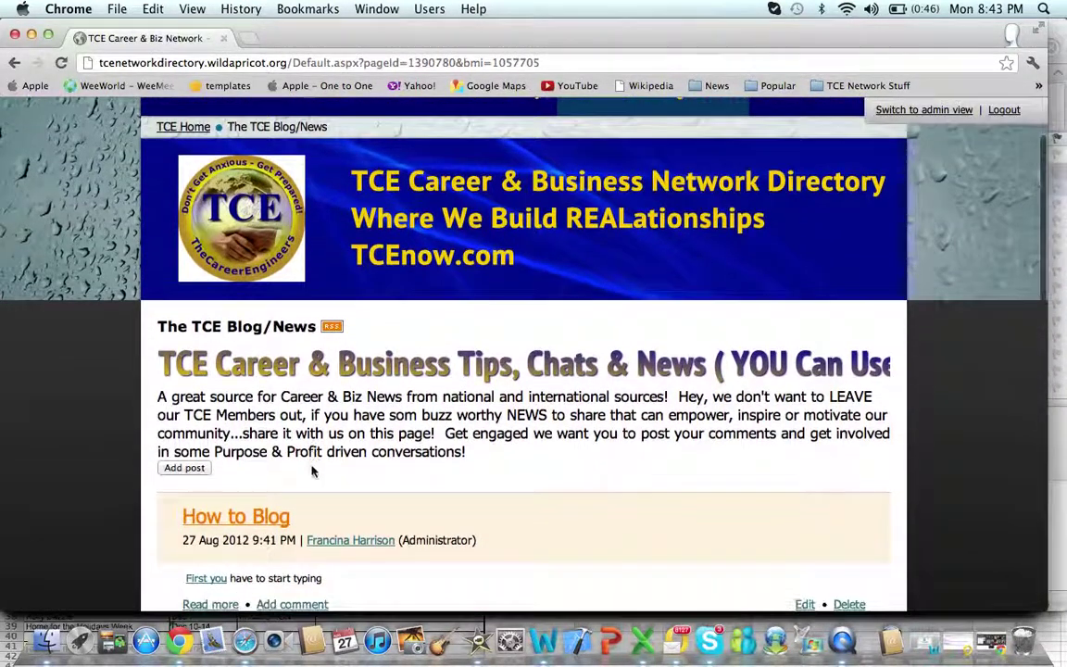
pyautogui.scroll(-1, 310, 467)
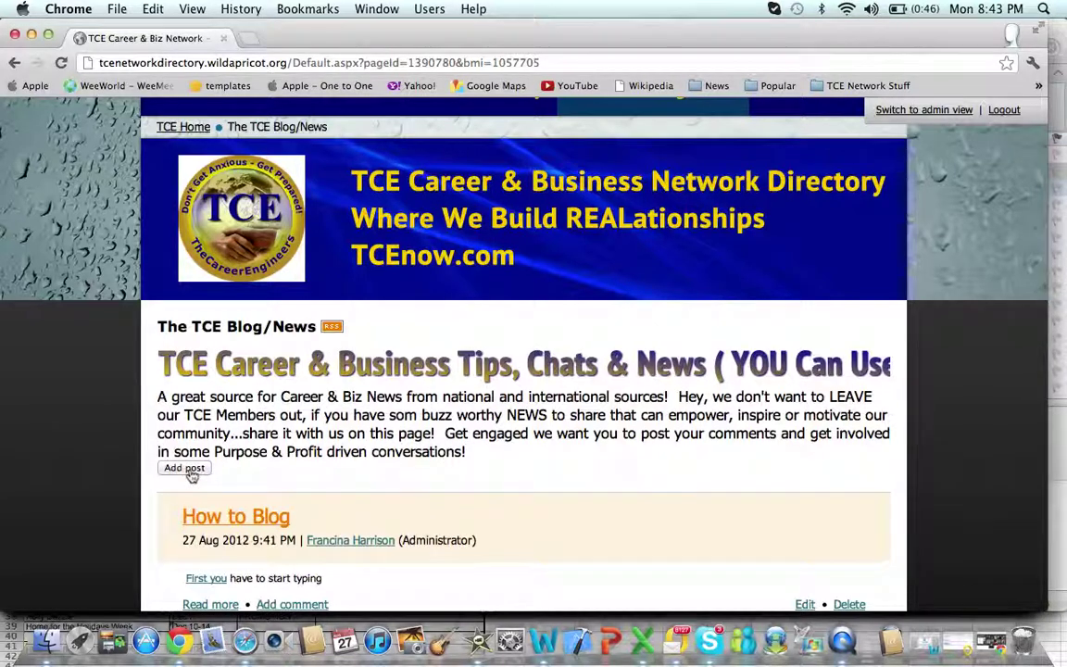
pyautogui.scroll(4, 367, 401)
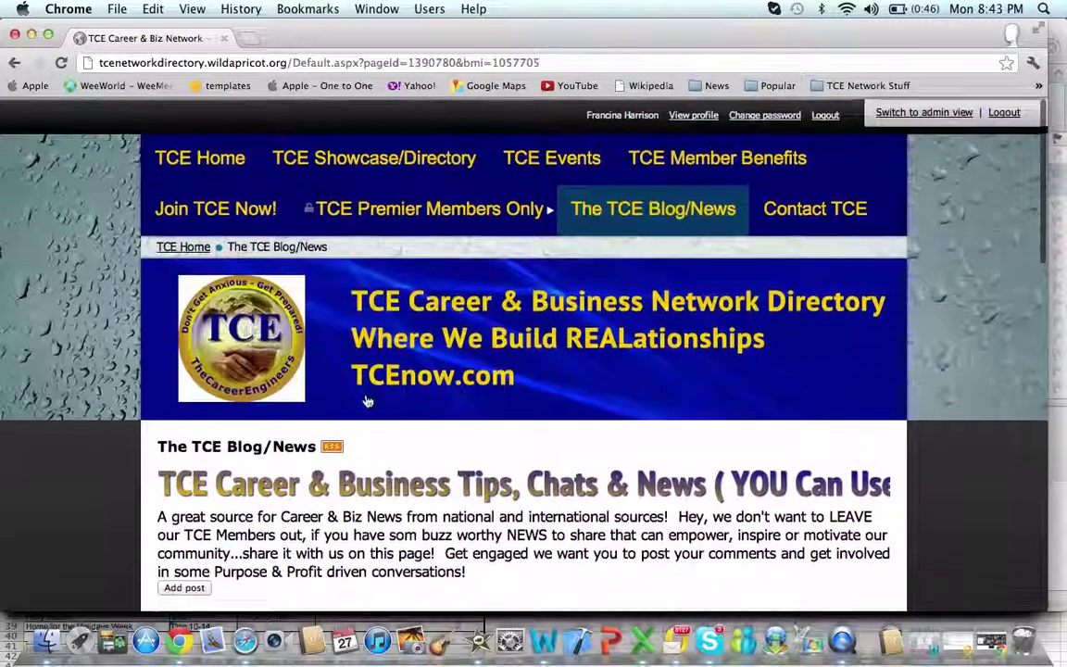